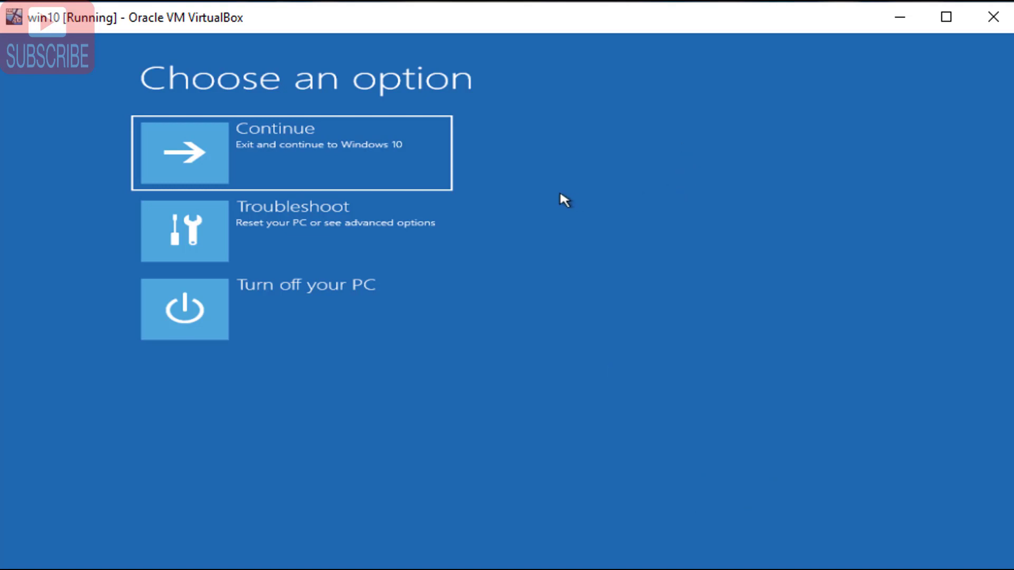
Step: Examine the Reset this PC choices under Troubleshoot and return to the initial recovery options
{"action": "left_click", "coordinate": [302, 257]}
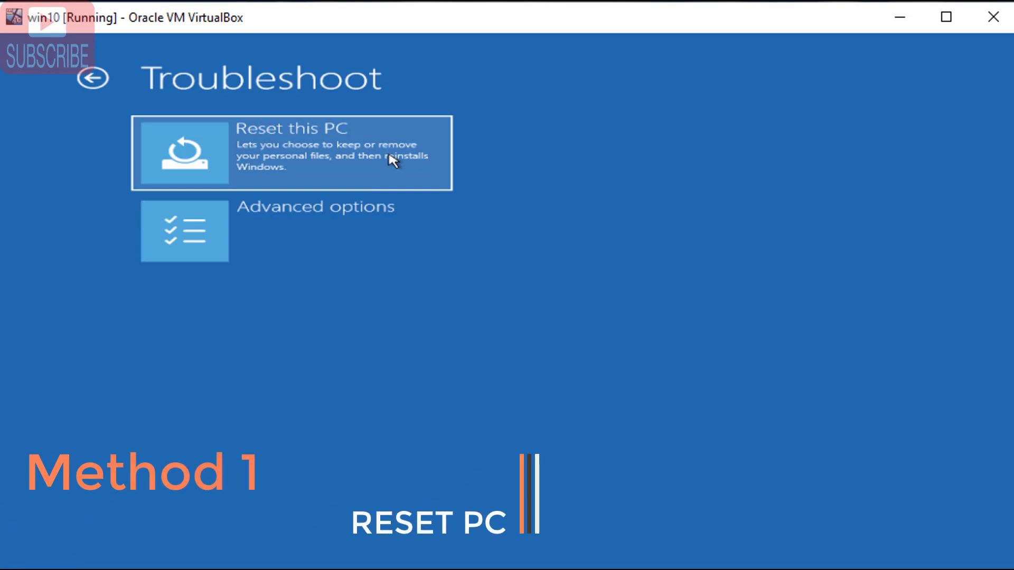
{"action": "left_click", "coordinate": [393, 160]}
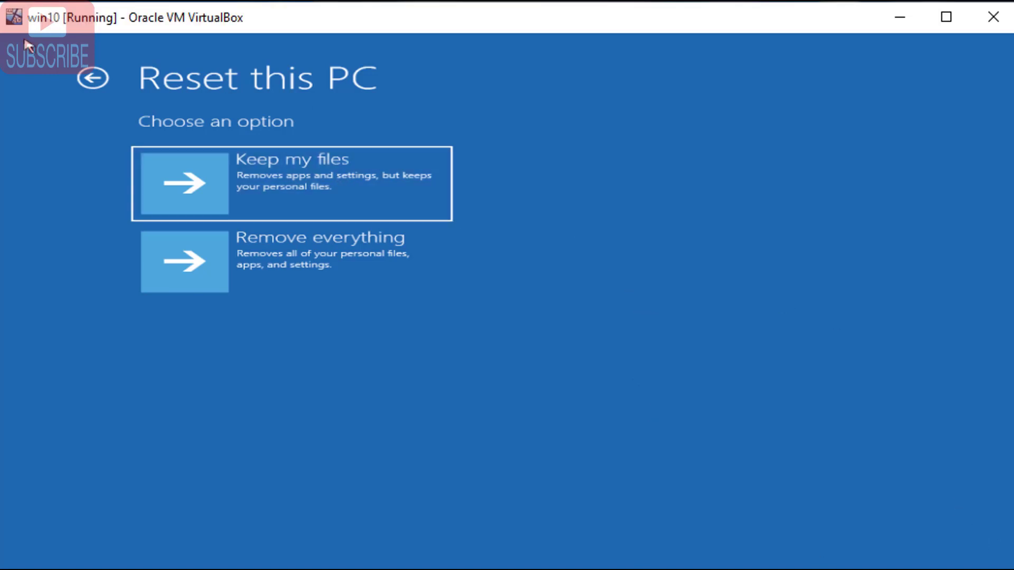
{"action": "left_click", "coordinate": [93, 79]}
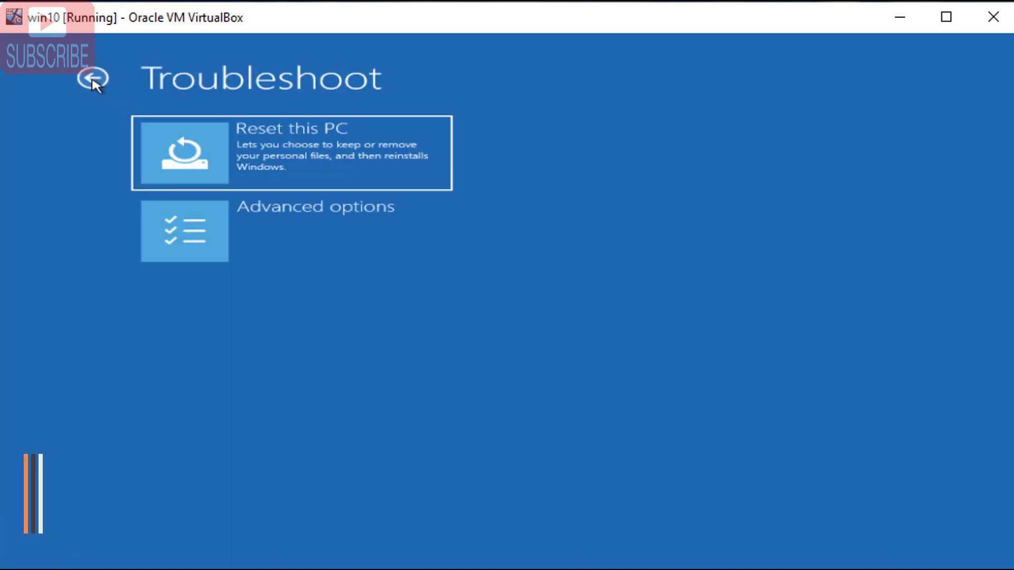
{"action": "left_click", "coordinate": [92, 79]}
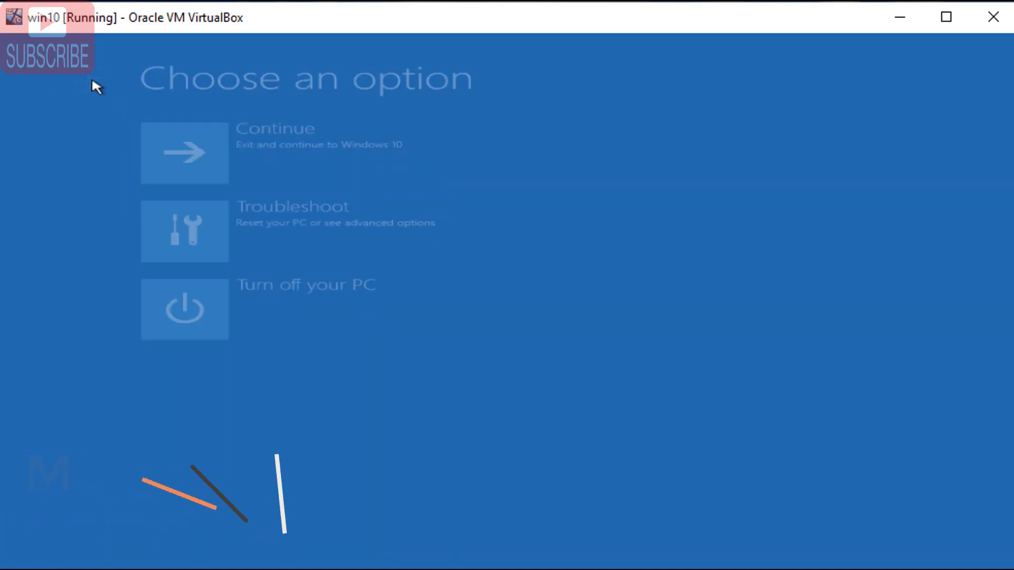
Step: Open System Restore from the advanced troubleshooting options to check for restore points, and cancel it
{"action": "left_click", "coordinate": [340, 241]}
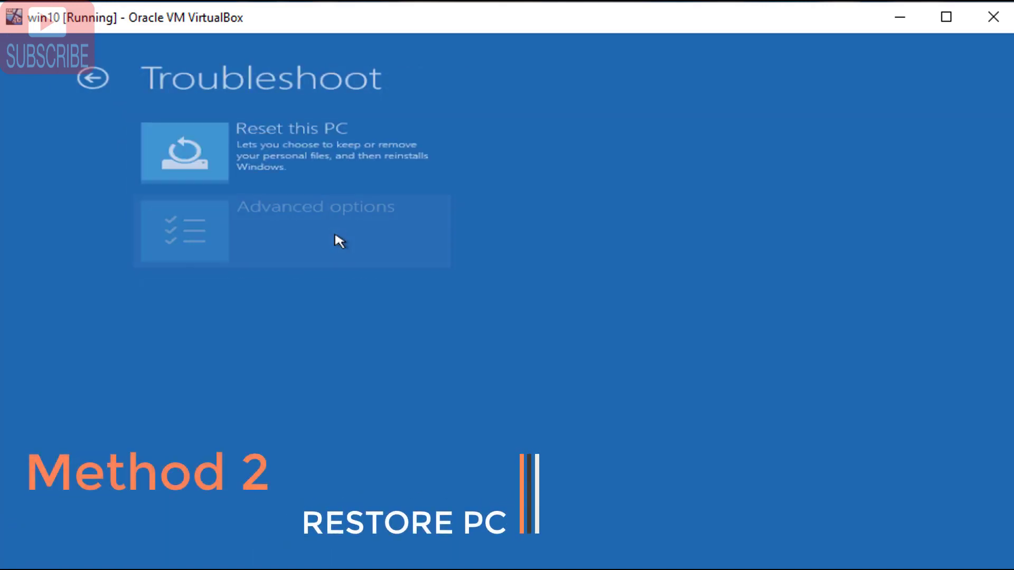
{"action": "left_click", "coordinate": [297, 236]}
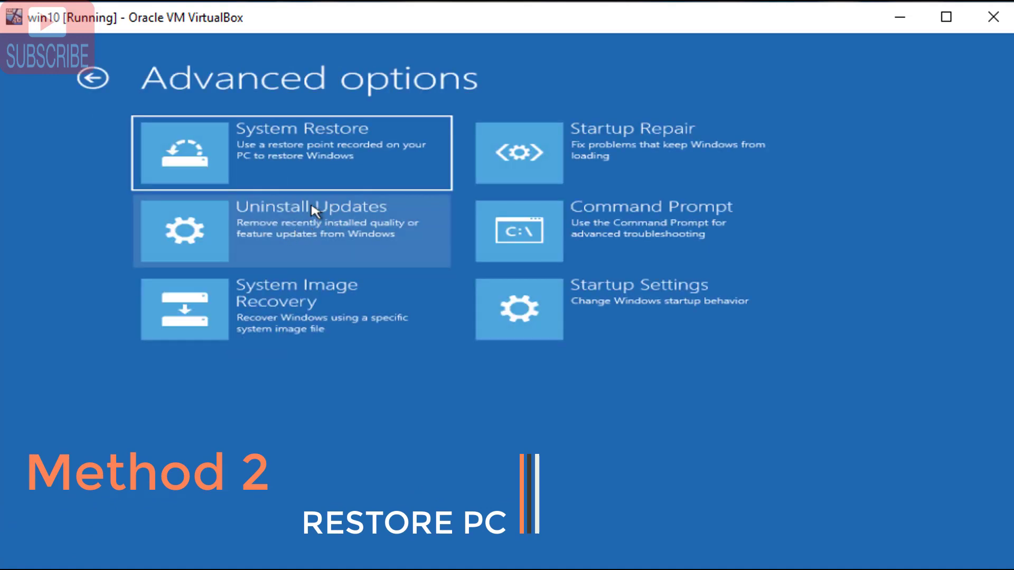
{"action": "left_click", "coordinate": [326, 157]}
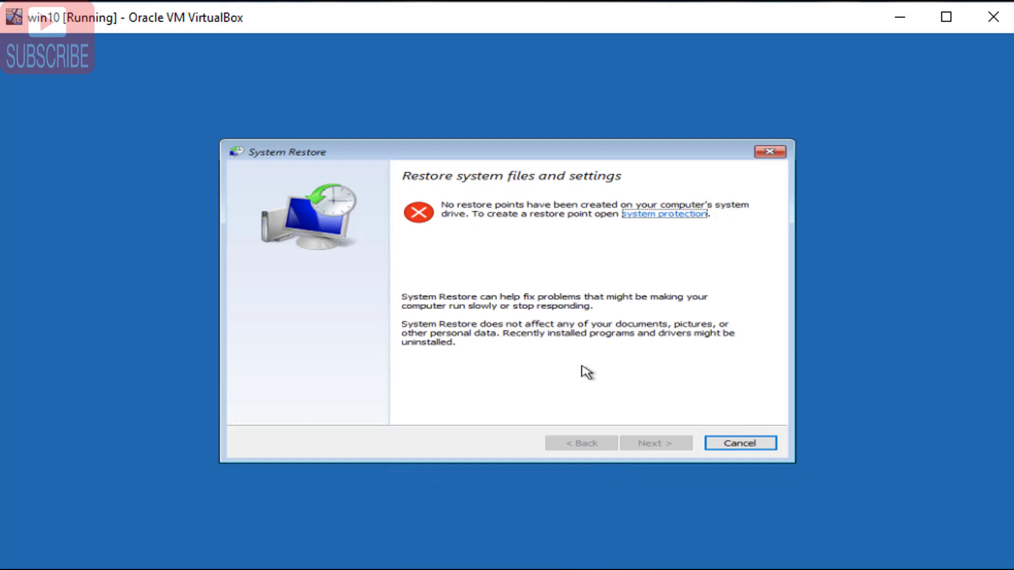
{"action": "left_click", "coordinate": [725, 450]}
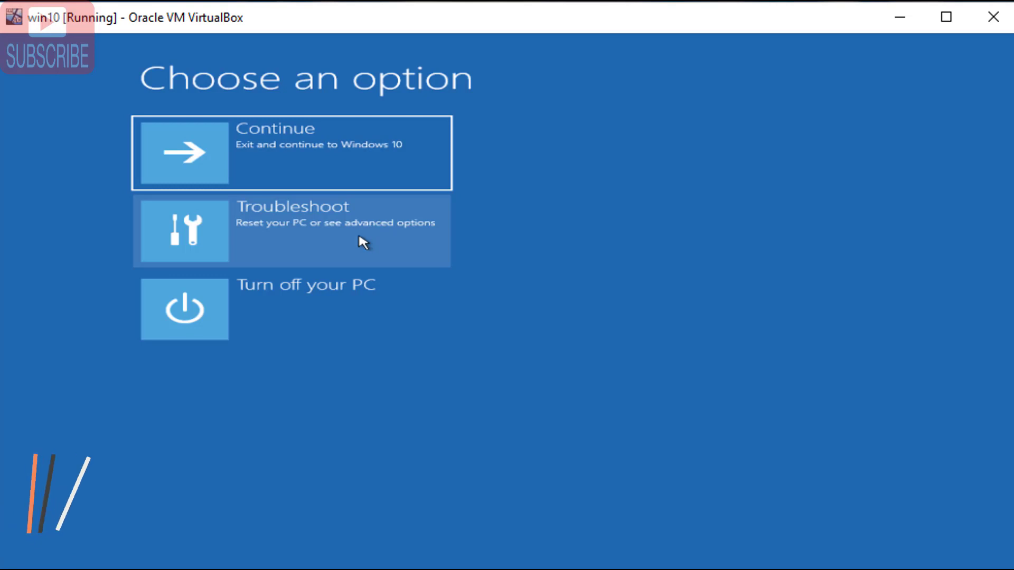
Step: Examine the Uninstall Updates choices in the advanced troubleshooting options and go back without uninstalling anything
{"action": "left_click", "coordinate": [363, 243]}
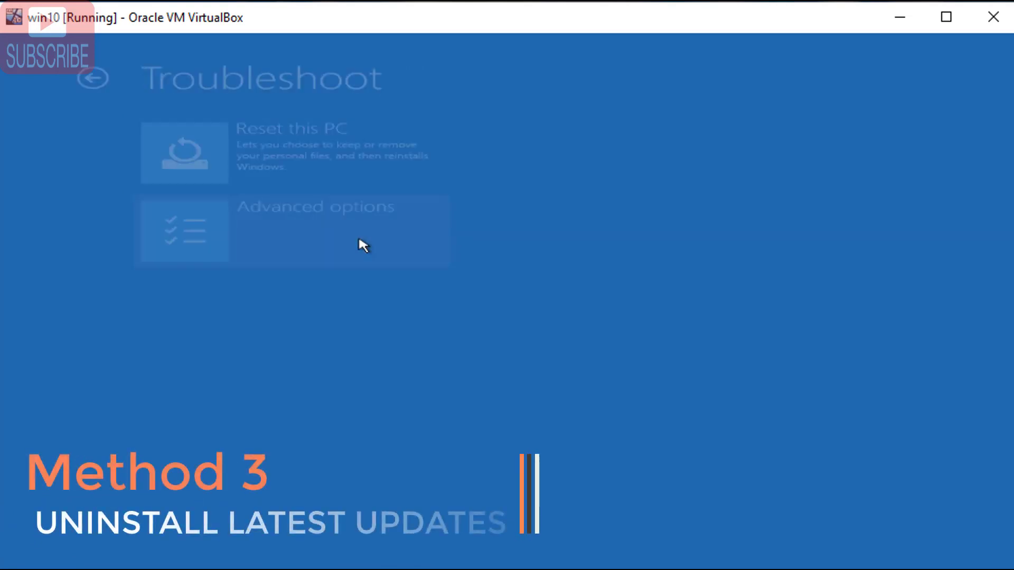
{"action": "left_click", "coordinate": [337, 234]}
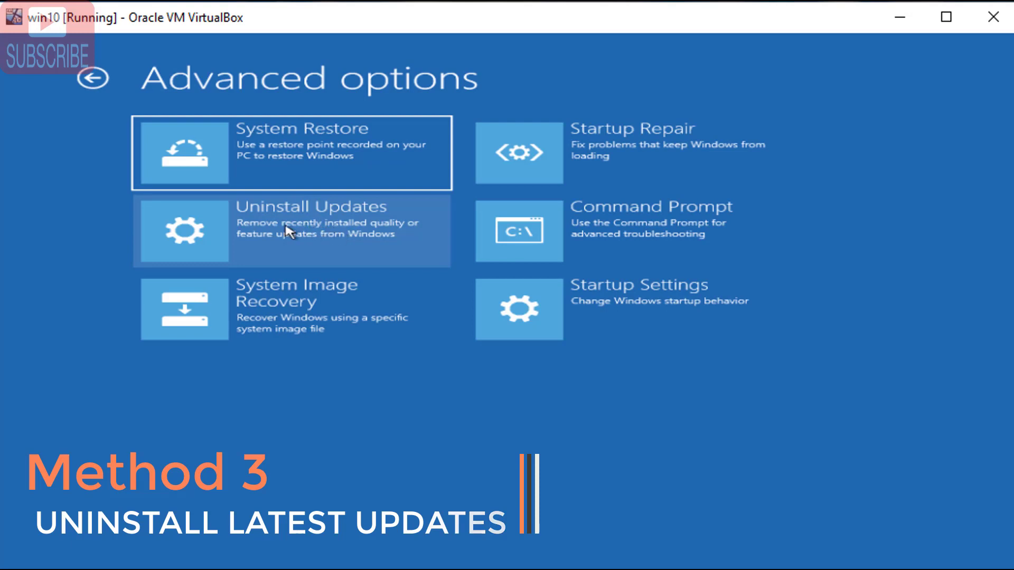
{"action": "left_click", "coordinate": [356, 237]}
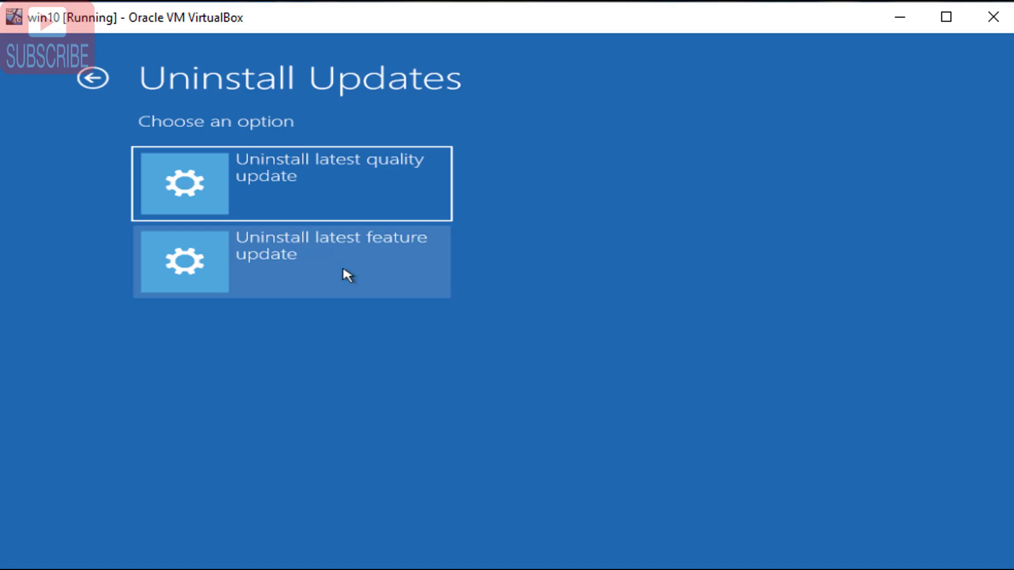
{"action": "left_click", "coordinate": [87, 85]}
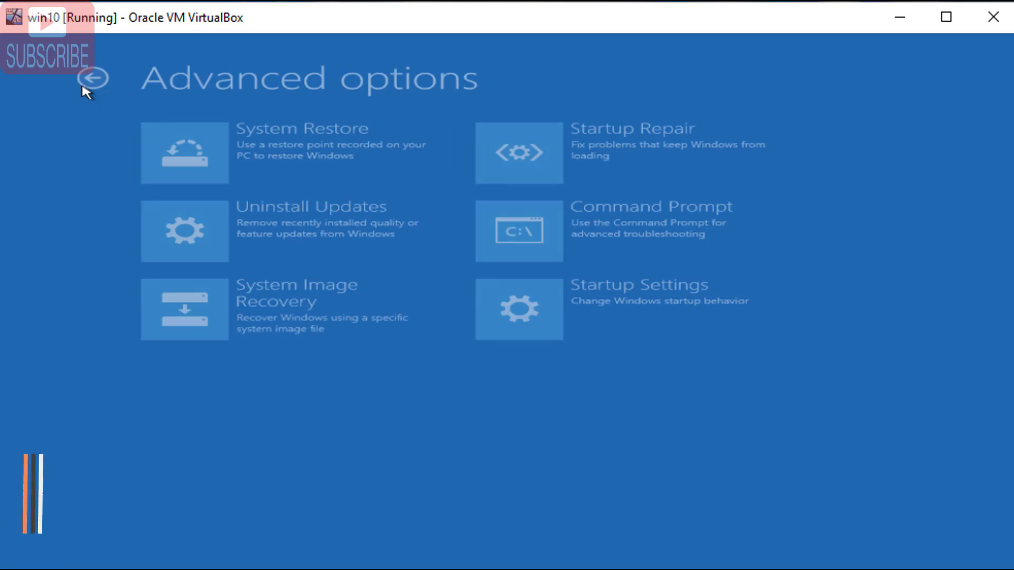
Step: Open Command Prompt from the advanced troubleshooting options
{"action": "left_click", "coordinate": [91, 81]}
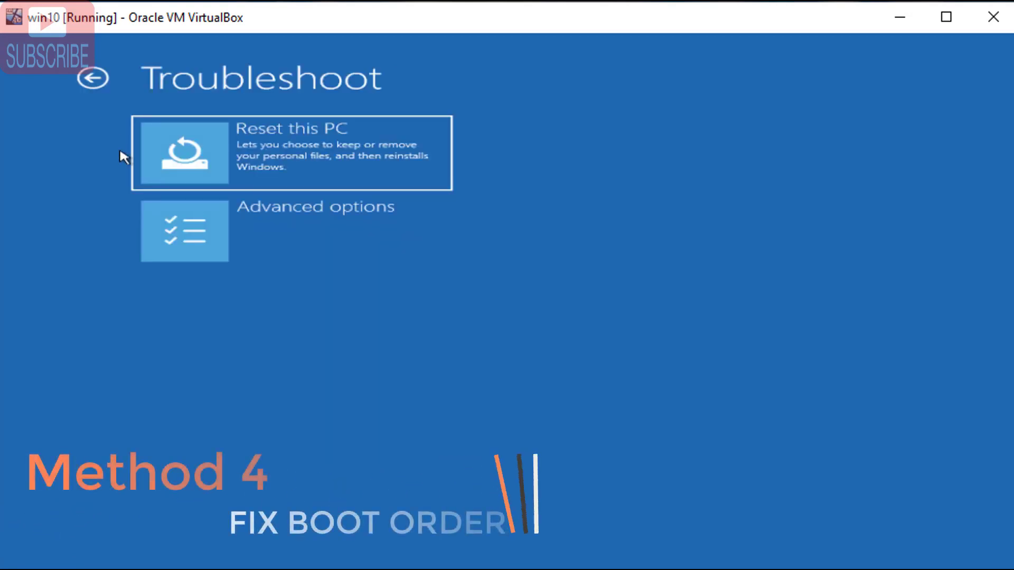
{"action": "left_click", "coordinate": [252, 231]}
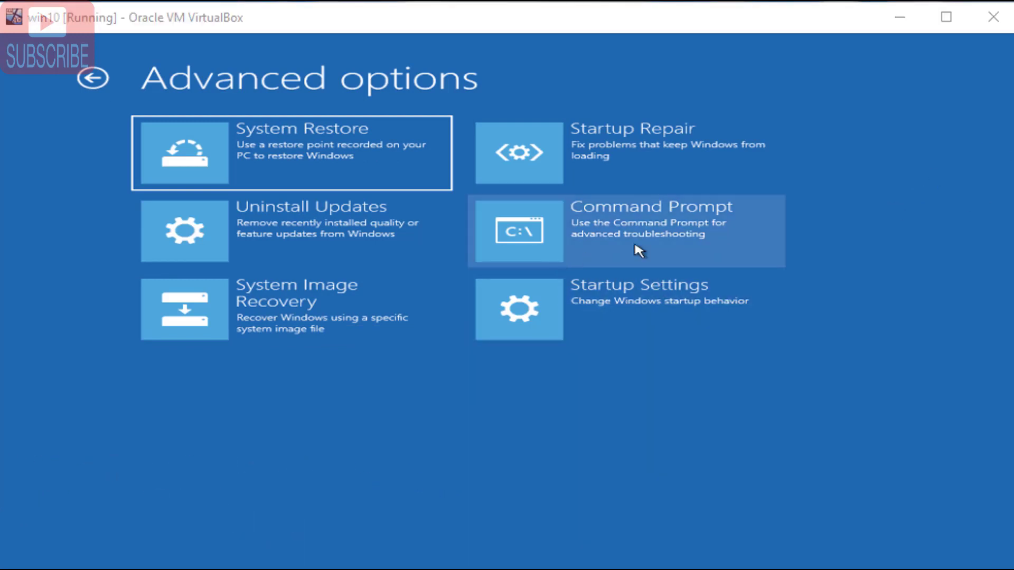
{"action": "left_click", "coordinate": [648, 244]}
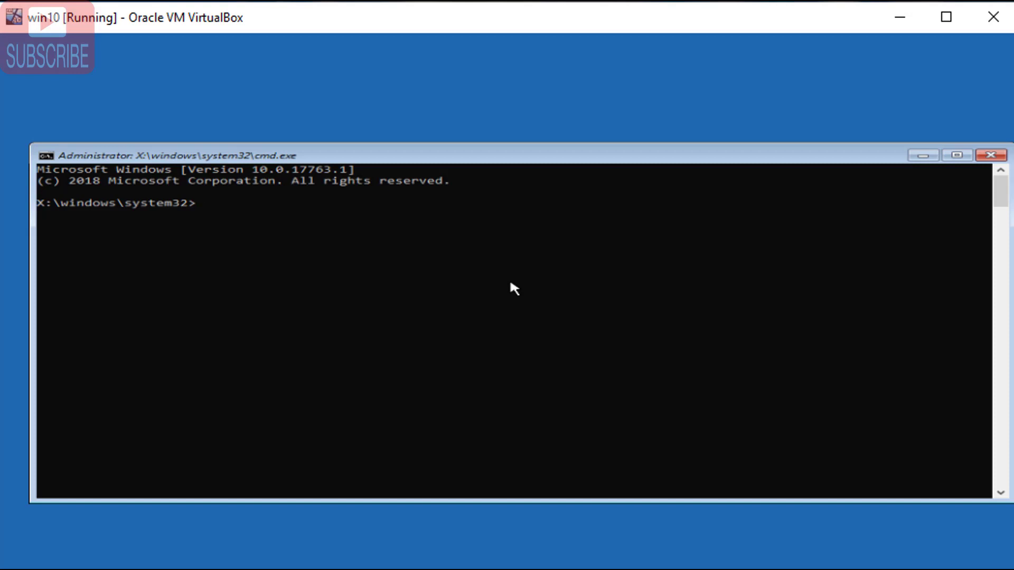
Step: Try to repair the boot configuration data with the command bootrec /repairbcd
{"action": "type", "text": "bootrec /r"}
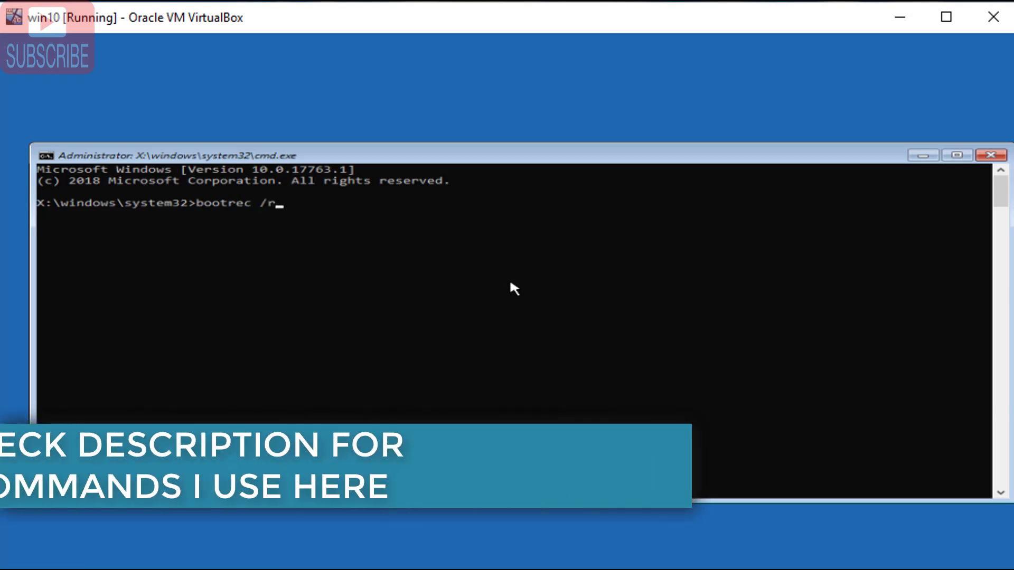
{"action": "type", "text": "epairbcd"}
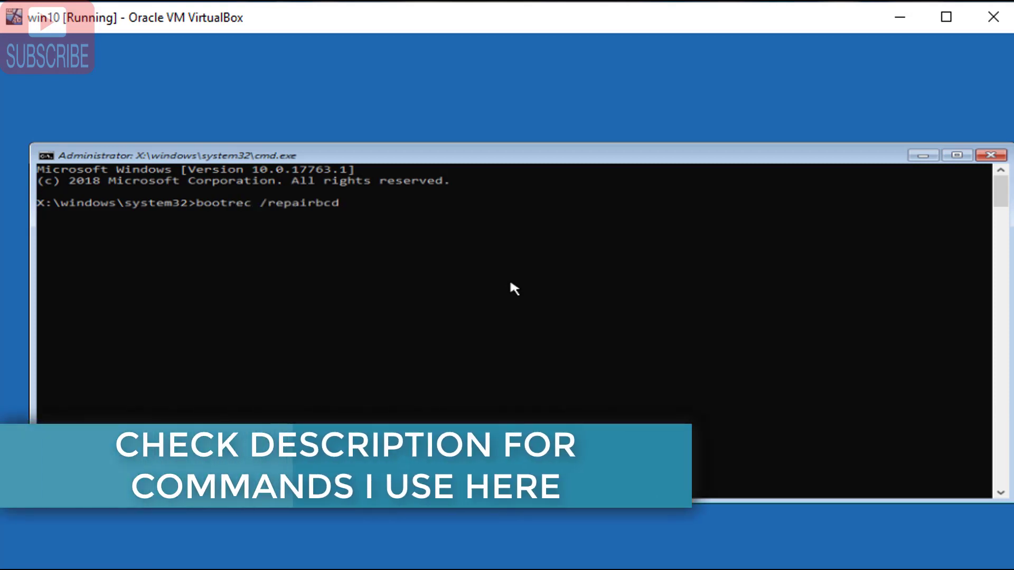
{"action": "key", "text": "Return"}
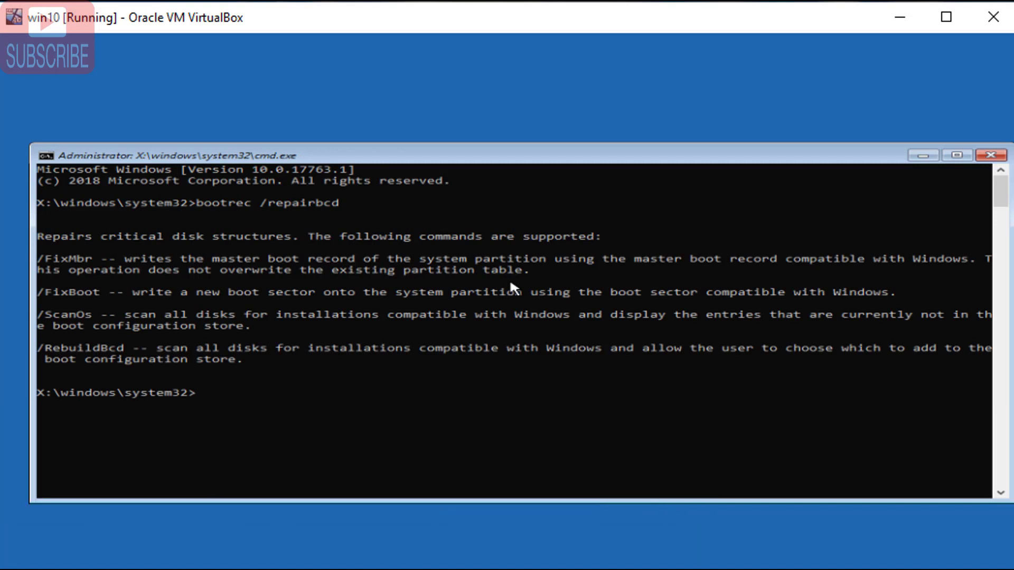
Step: Try to repair the master boot record with bootrec /repairmbr and scan for Windows installations with bootrec /osscan
{"action": "type", "text": "boot"}
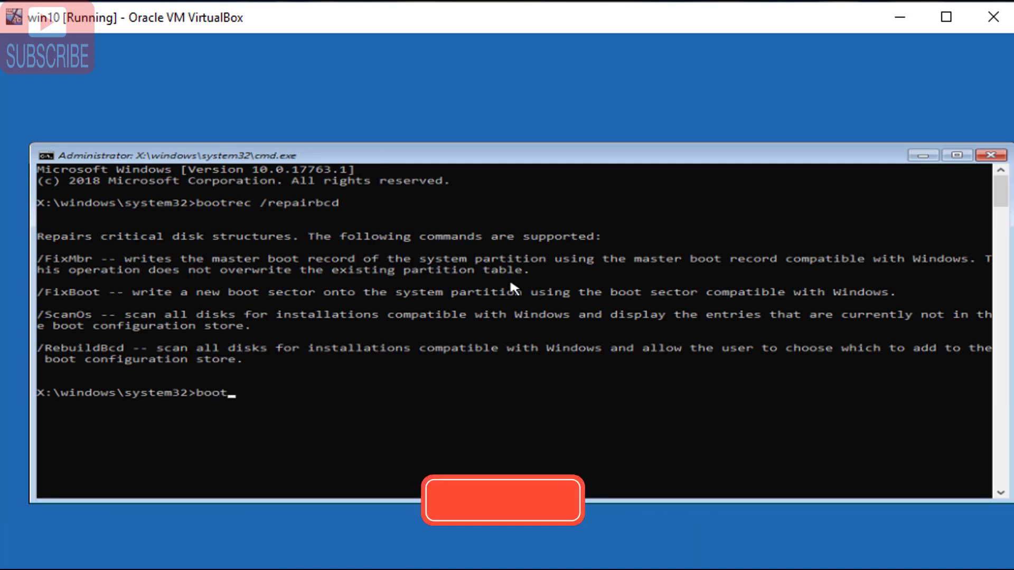
{"action": "type", "text": "rec "}
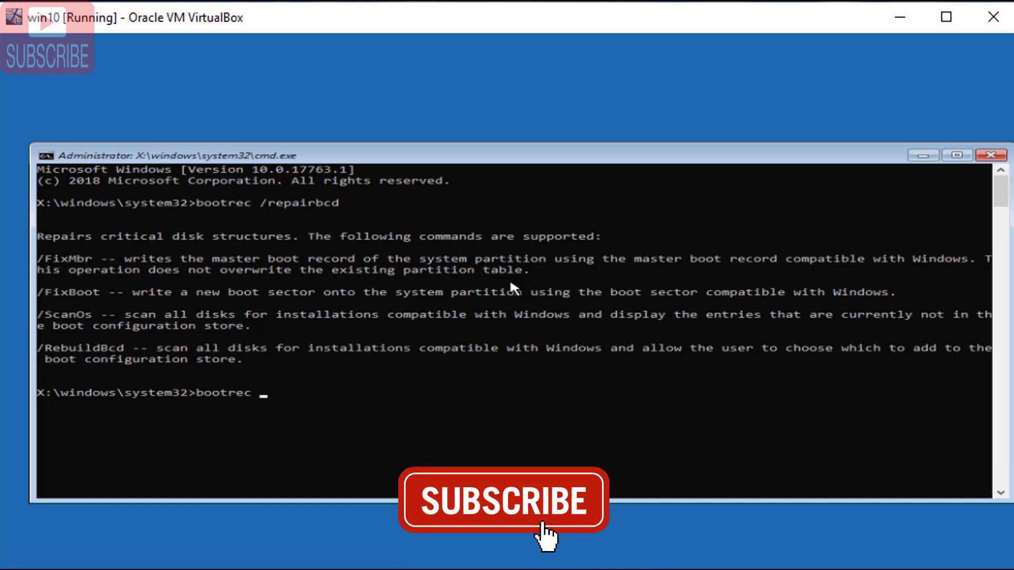
{"action": "type", "text": "/repairmbr"}
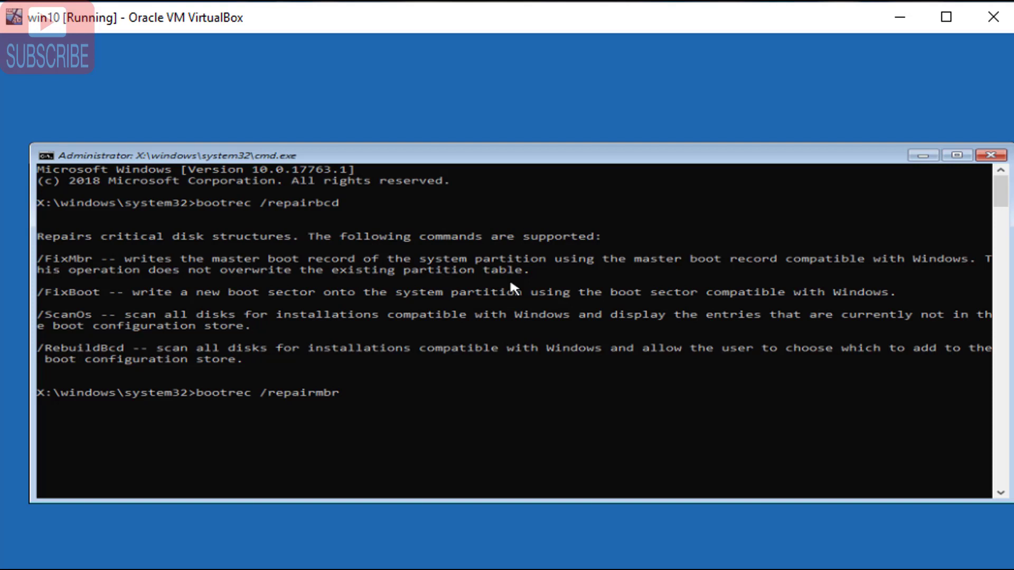
{"action": "key", "text": "Return"}
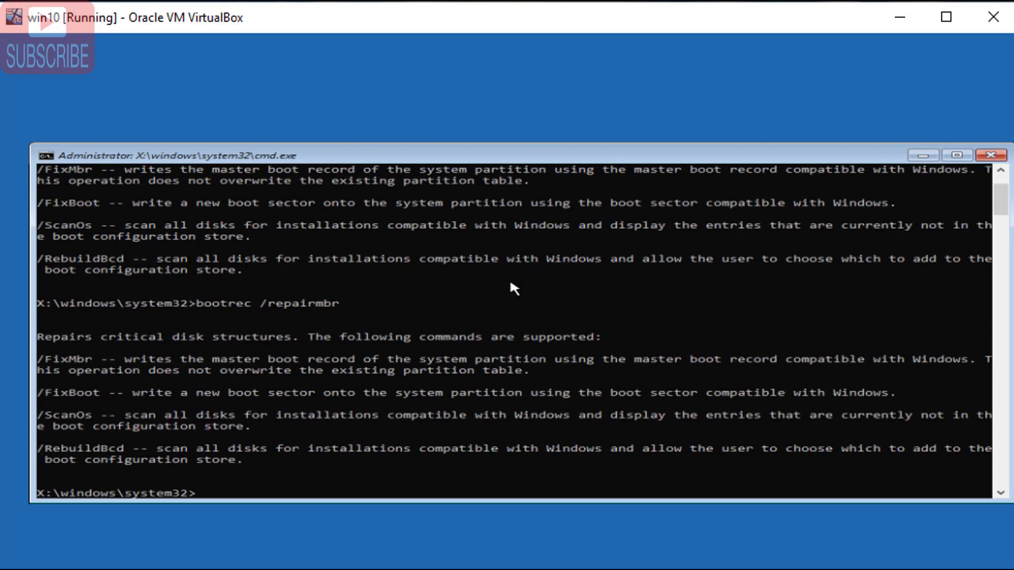
{"action": "type", "text": "bootrec /osscan"}
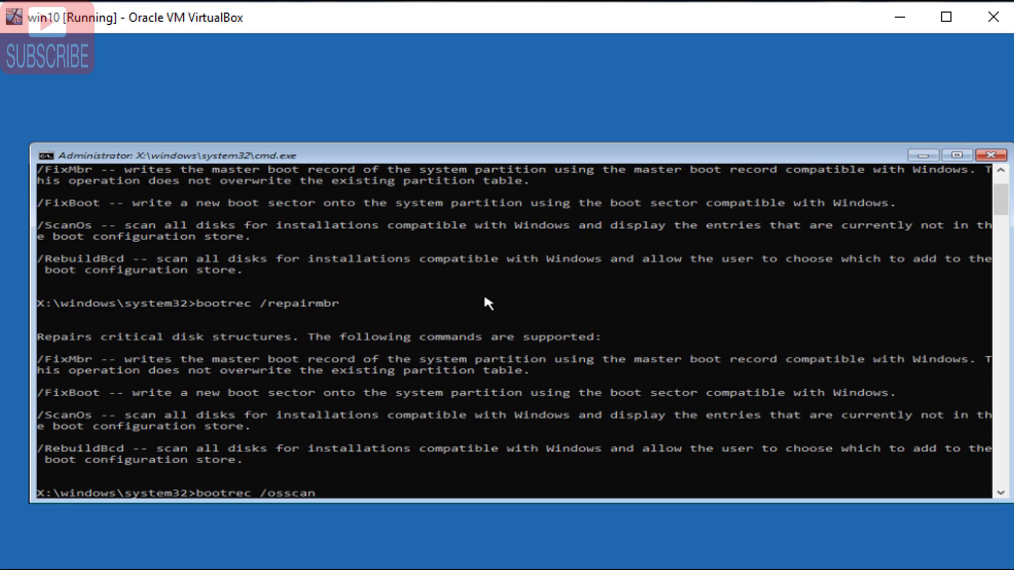
{"action": "key", "text": "Return"}
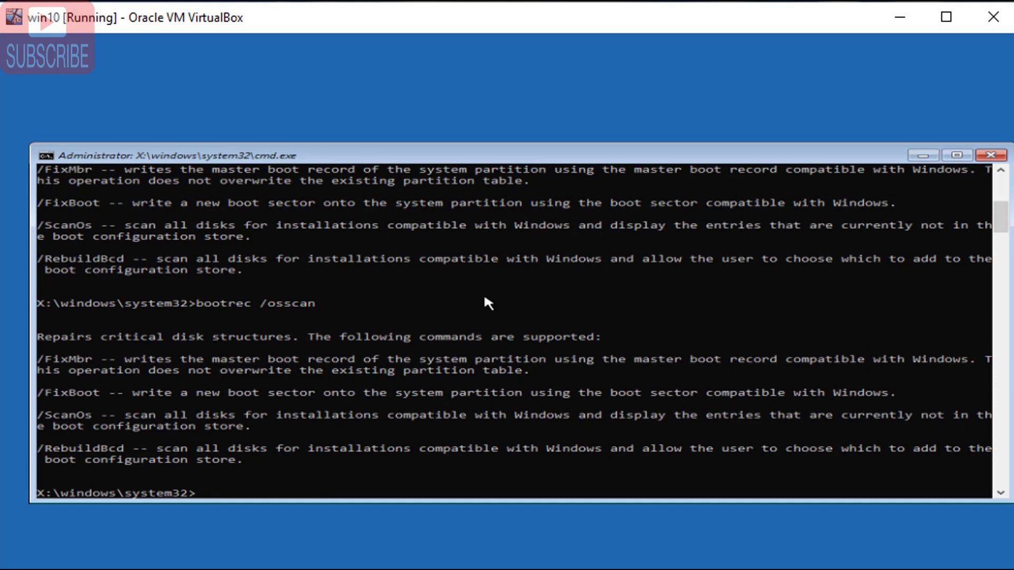
Step: Try to write a new boot sector to the system partition with bootrec /fixboot
{"action": "type", "text": "bootrec /fixbo"}
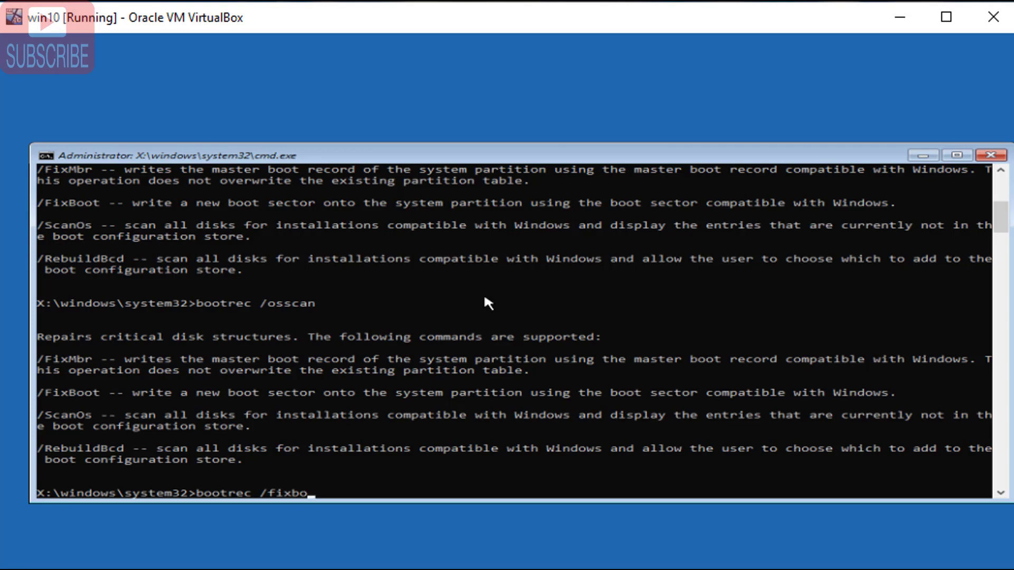
{"action": "type", "text": "ot"}
{"action": "key", "text": "Return"}
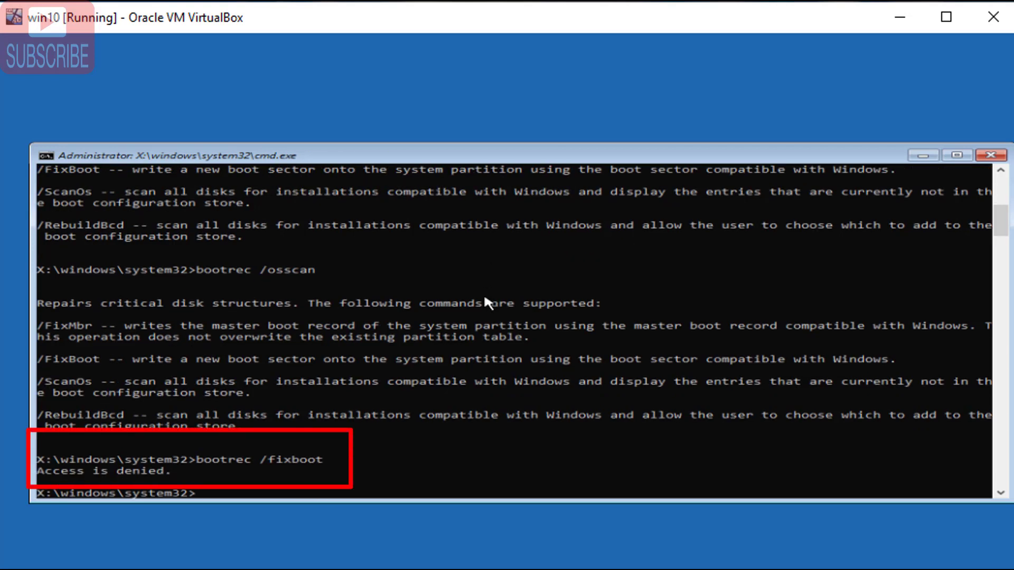
Step: Update the boot code on the system partition with the command bootsect /nt60 sys
{"action": "type", "text": "bootsect"}
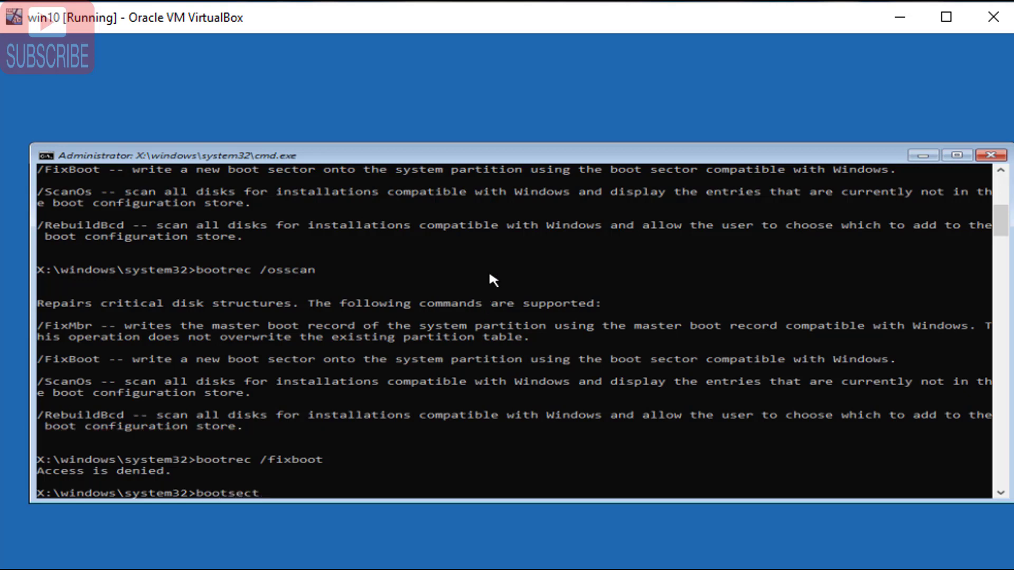
{"action": "type", "text": "/nt60 sys"}
{"action": "key", "text": "Return"}
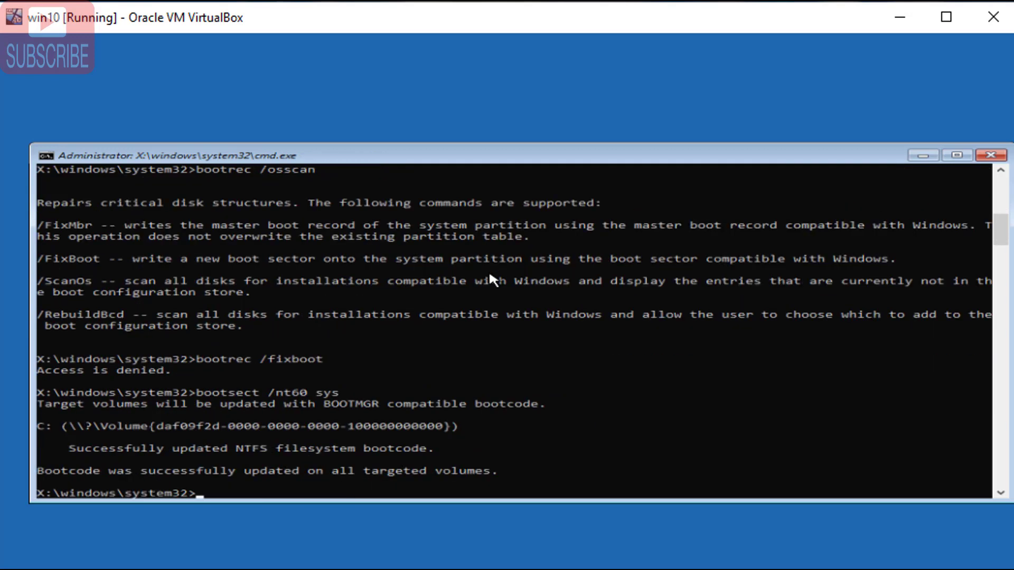
{"action": "type", "text": "boootrec /fixboo"}
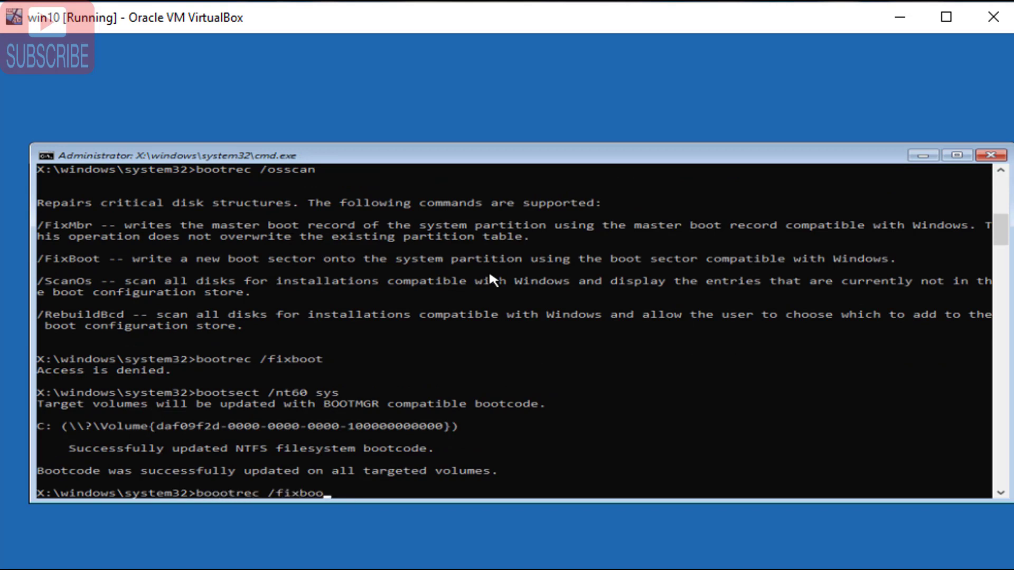
{"action": "type", "text": "t"}
{"action": "key", "text": "Return"}
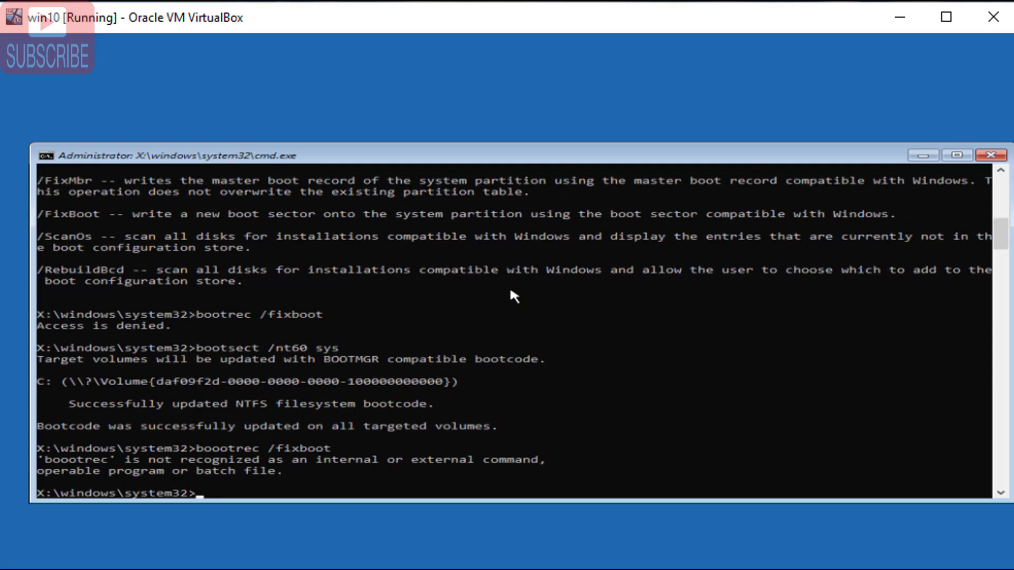
Step: Write a new boot sector by running bootrec /fixboot, and exit Command Prompt
{"action": "type", "text": "bootrec /fixboot"}
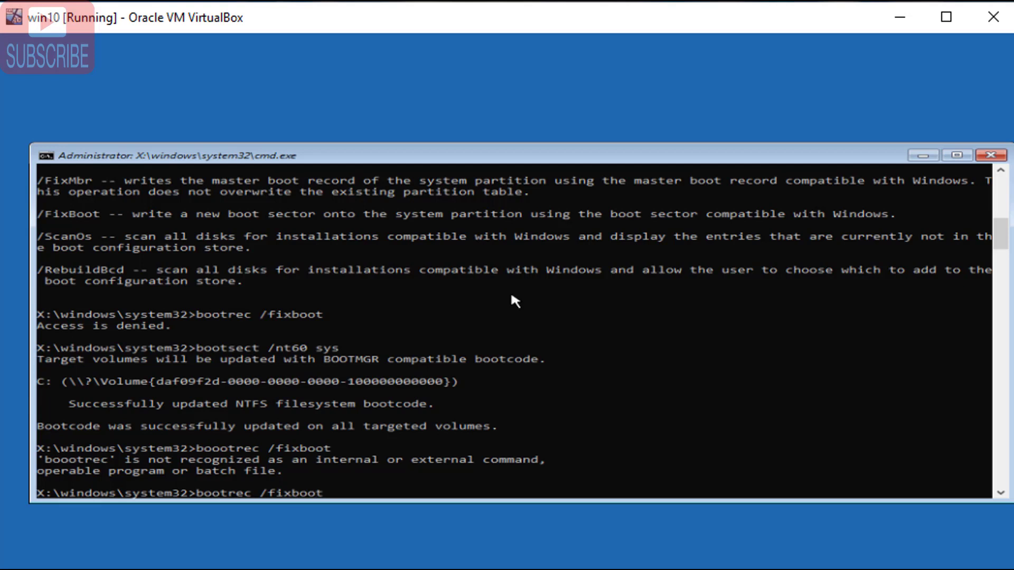
{"action": "key", "text": "Return"}
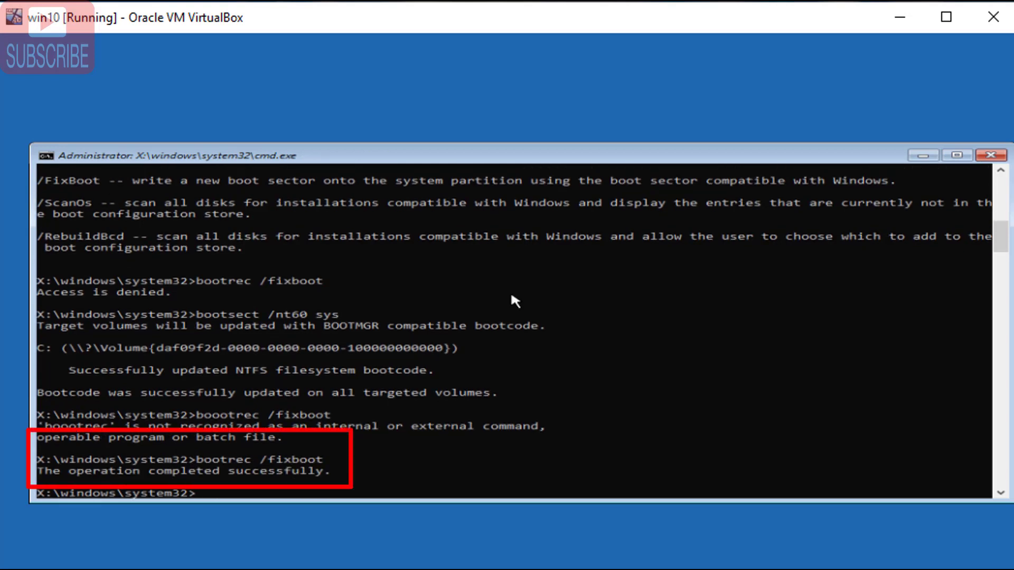
{"action": "type", "text": "exit"}
{"action": "key", "text": "Return"}
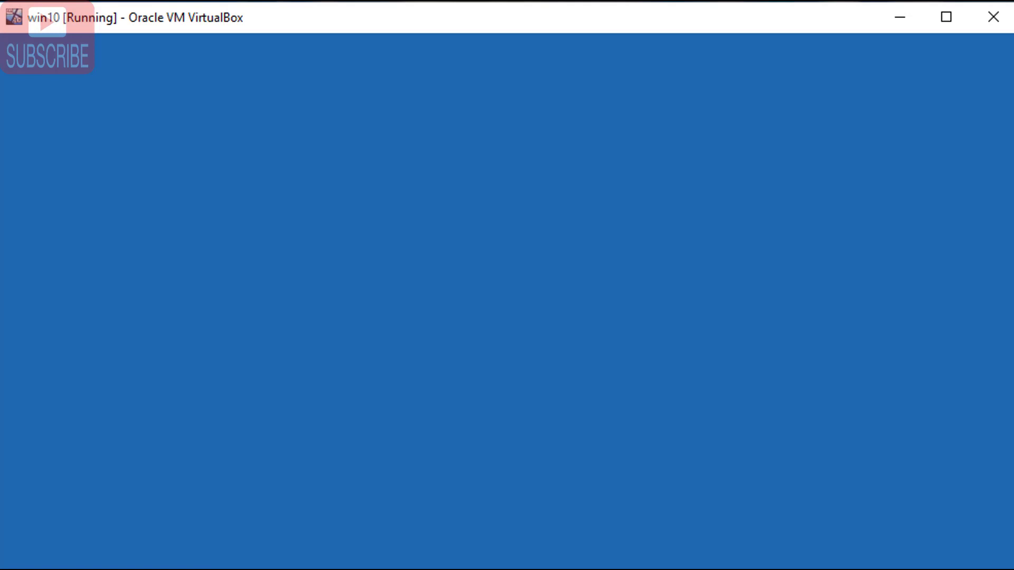